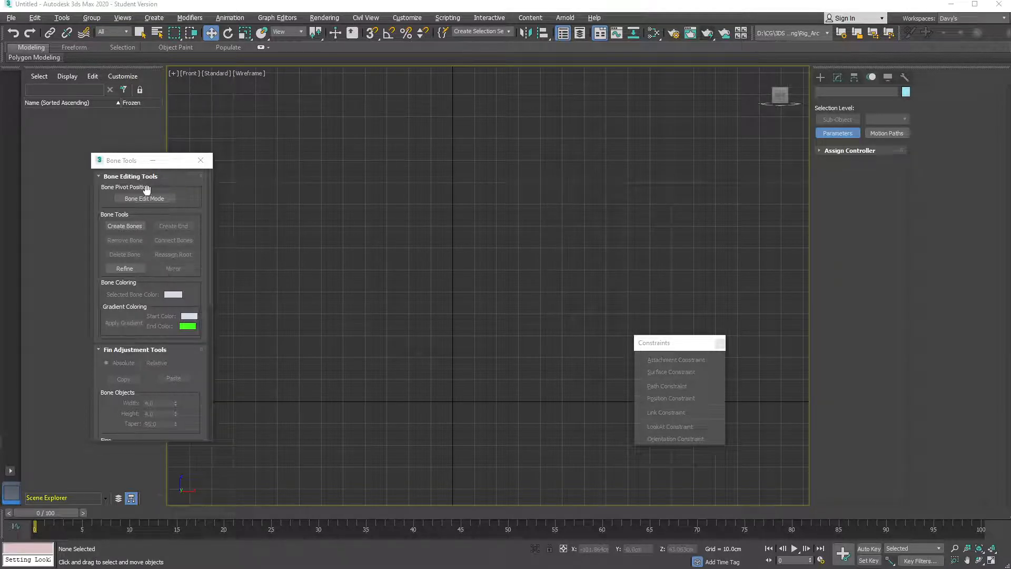
# Draw Bone001 diagonally up-right in the Front view, capped by tip bone Bone002, then switch to Move
pyautogui.click(127, 226)
pyautogui.click(345, 348)
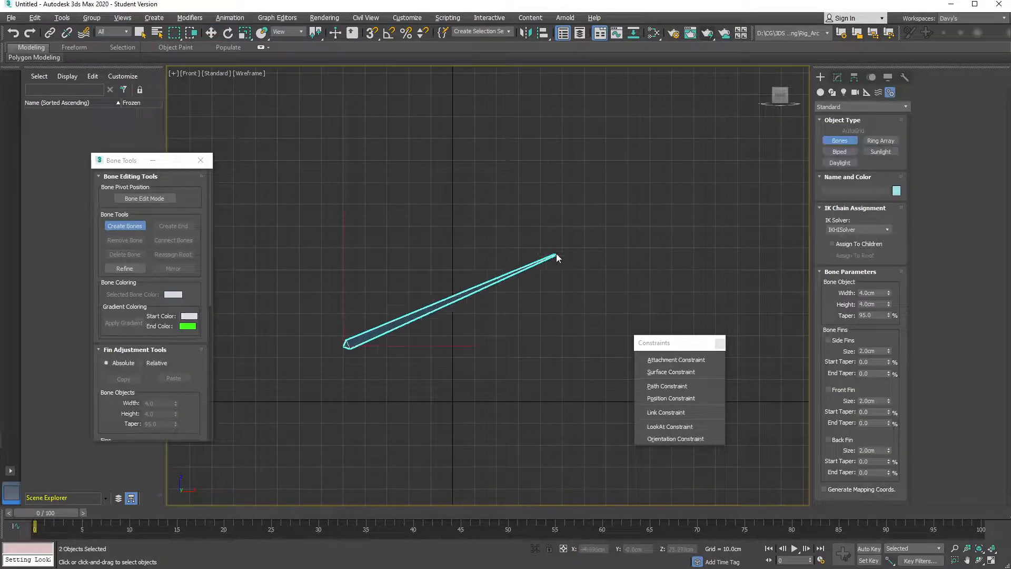
pyautogui.rightClick(587, 232)
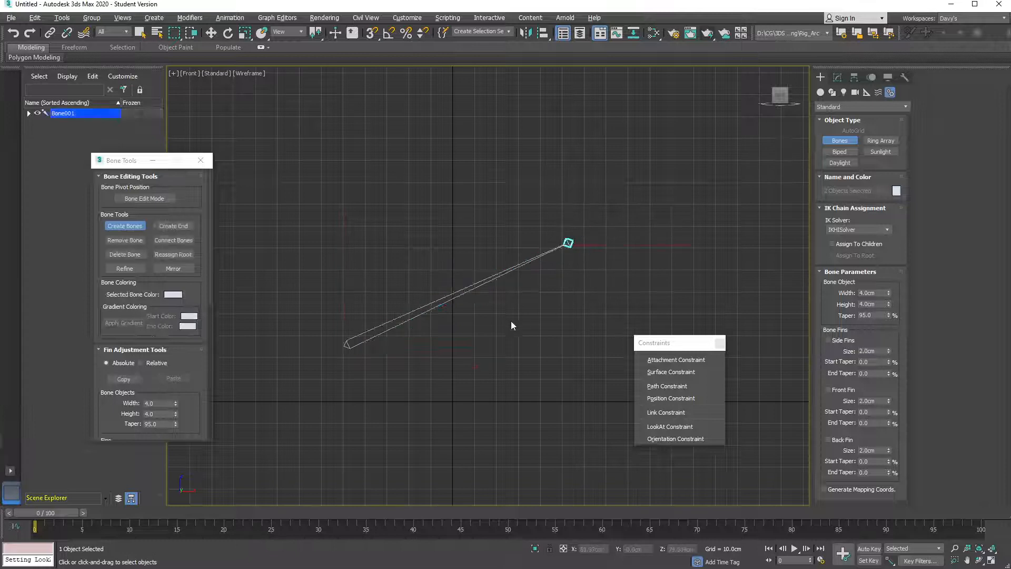
pyautogui.scroll(2, 470, 315)
pyautogui.scroll(-1, 470, 314)
pyautogui.scroll(-1, 469, 314)
pyautogui.moveTo(469, 315); pyautogui.dragTo(485, 315, button='middle')
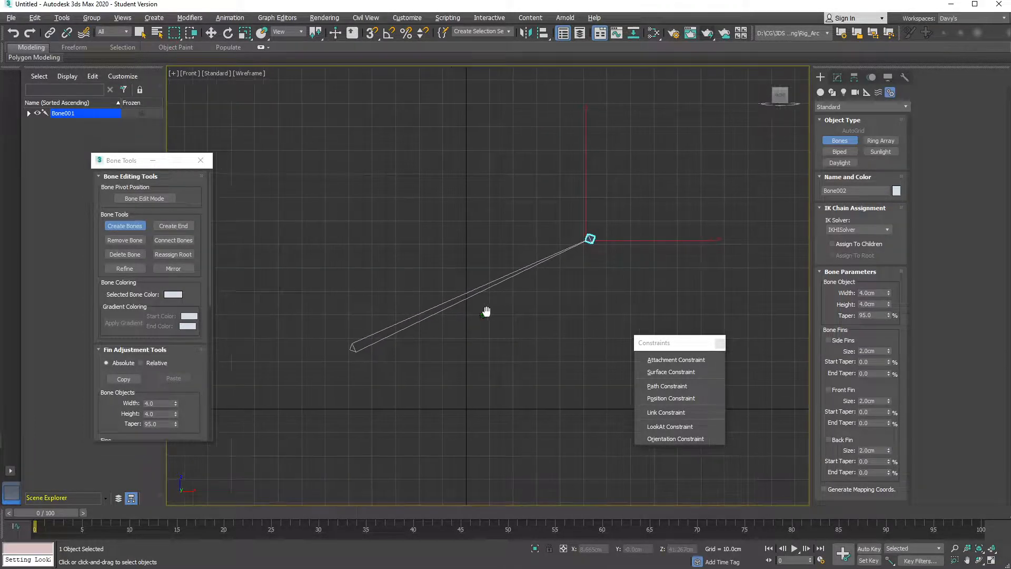
pyautogui.press('w')
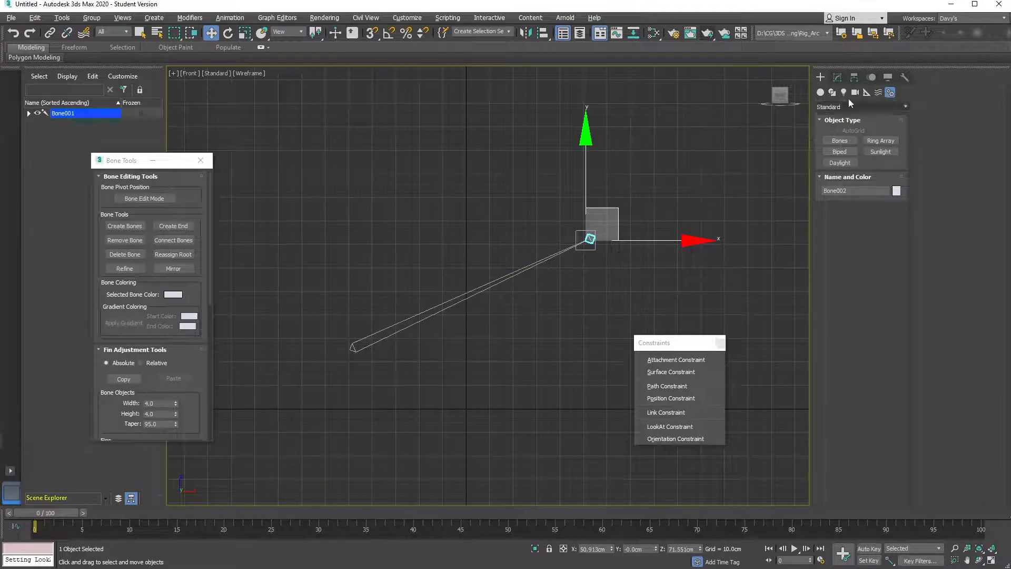
# Create two point helpers, one near the bone's base and one near its tip
pyautogui.click(866, 93)
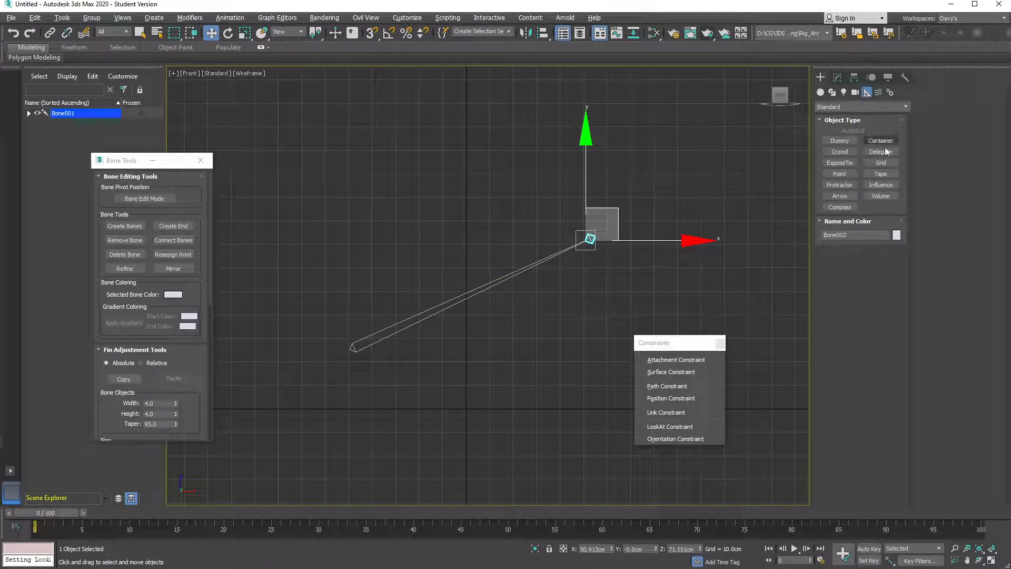
pyautogui.click(841, 174)
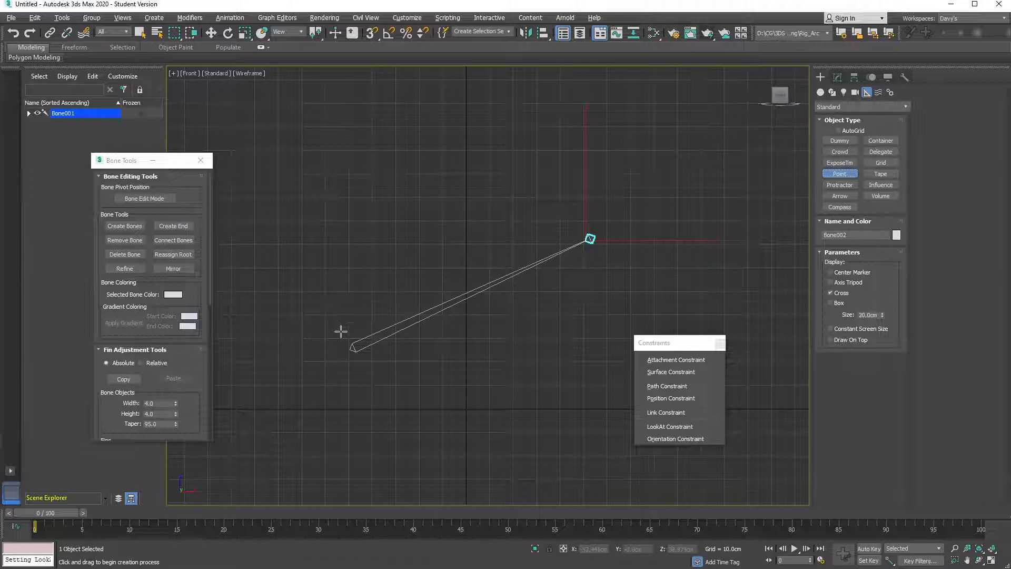
pyautogui.click(342, 333)
pyautogui.click(586, 217)
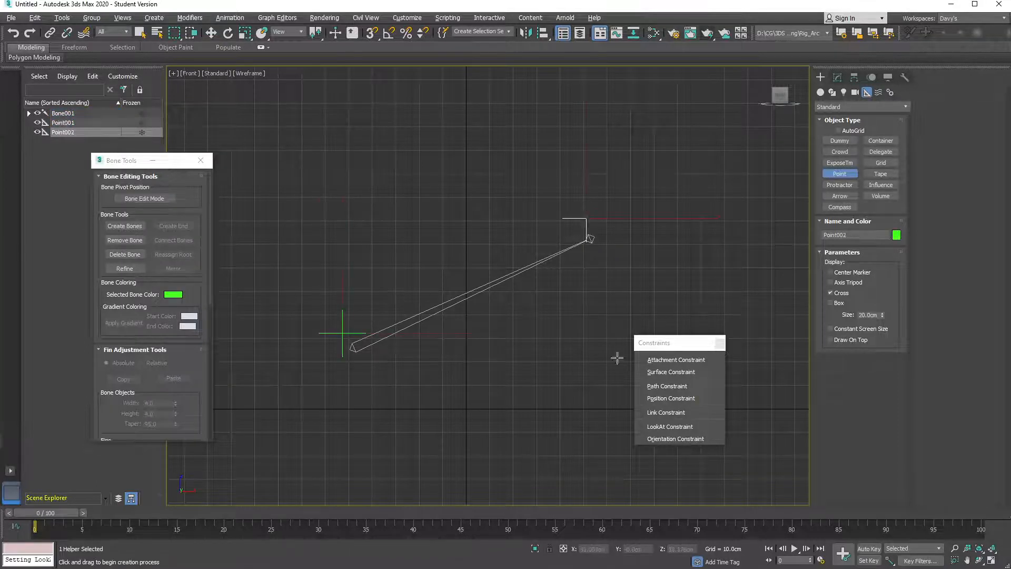
pyautogui.rightClick(421, 352)
pyautogui.moveTo(356, 375); pyautogui.dragTo(385, 366)
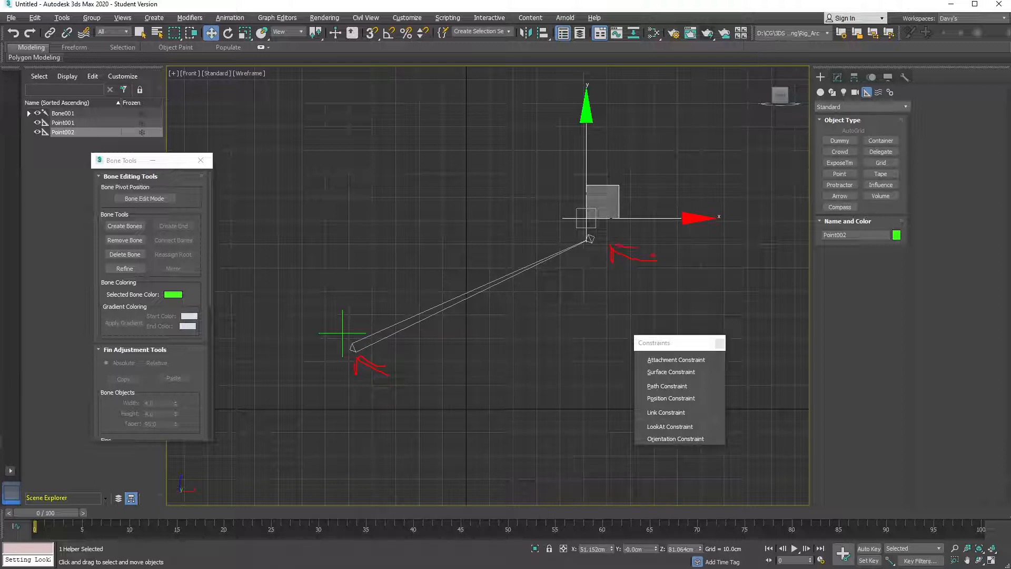
# Align Point001 to Bone001's pivot at the bone's base
pyautogui.click(357, 312)
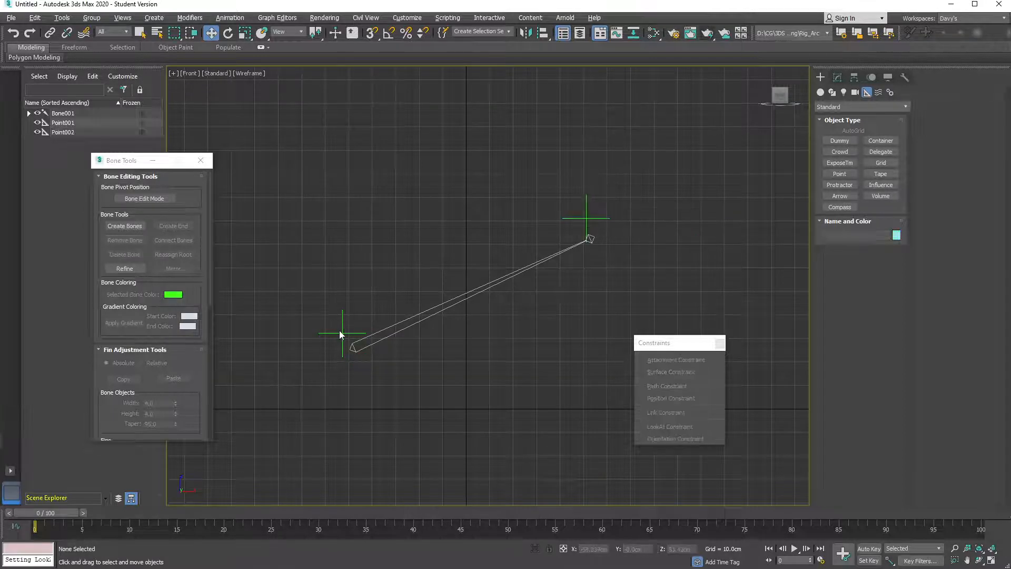
pyautogui.click(341, 333)
pyautogui.hotkey('alt', 'a')
pyautogui.click(356, 347)
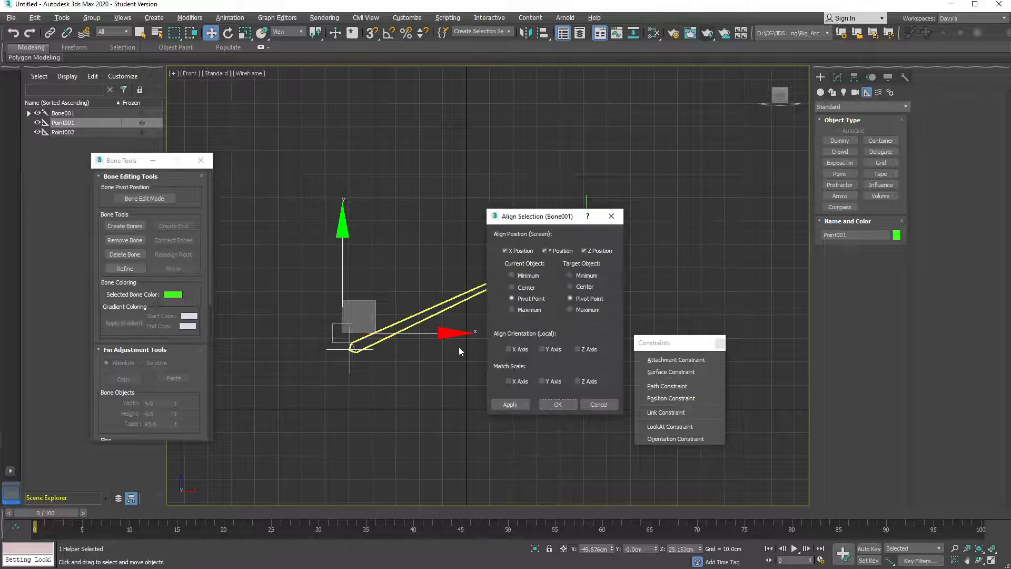
pyautogui.click(557, 405)
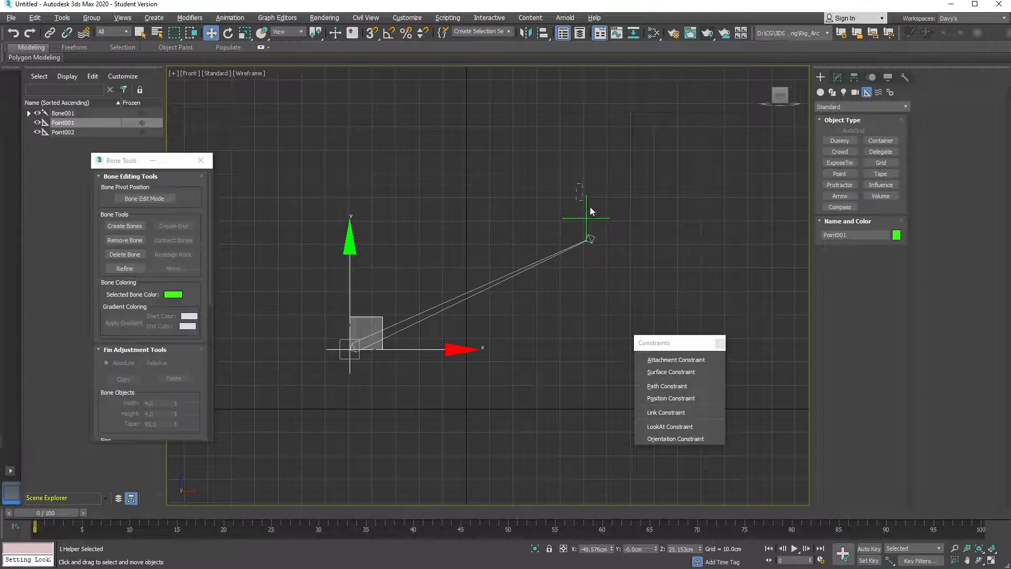
# Align Point002 to the tip bone Bone002
pyautogui.click(589, 237)
pyautogui.hotkey('alt', 'a')
pyautogui.click(596, 247)
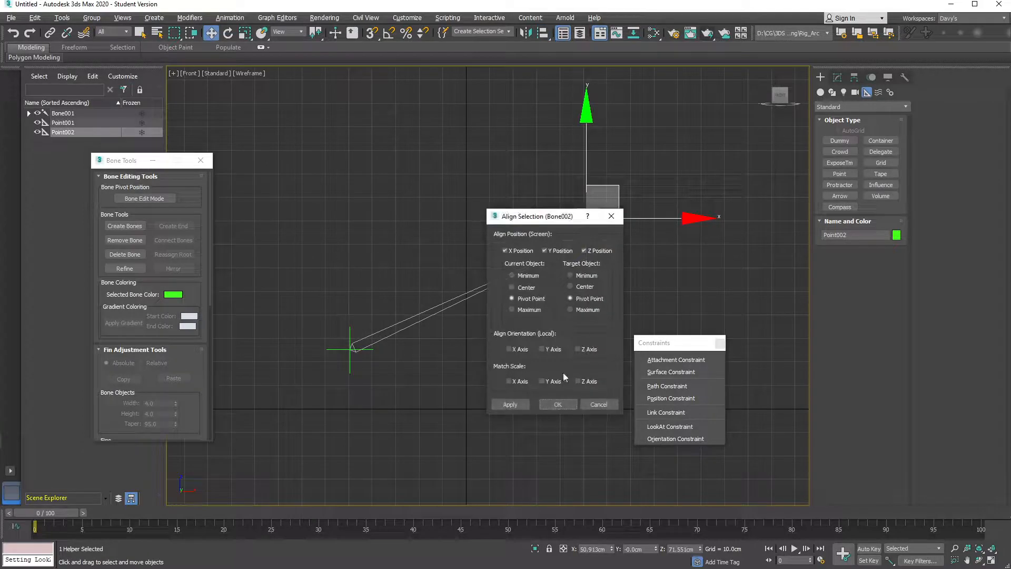
pyautogui.click(557, 404)
pyautogui.click(534, 263)
pyautogui.click(621, 247)
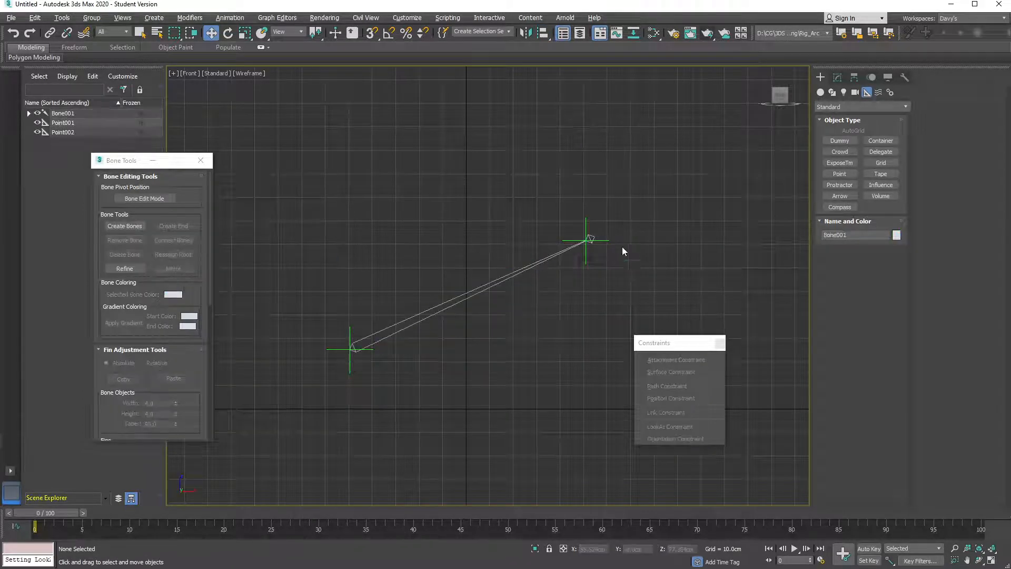
pyautogui.click(587, 240)
pyautogui.click(413, 284)
# Position-constrain Bone001 to Point001 using the floating Constraints list
pyautogui.click(424, 311)
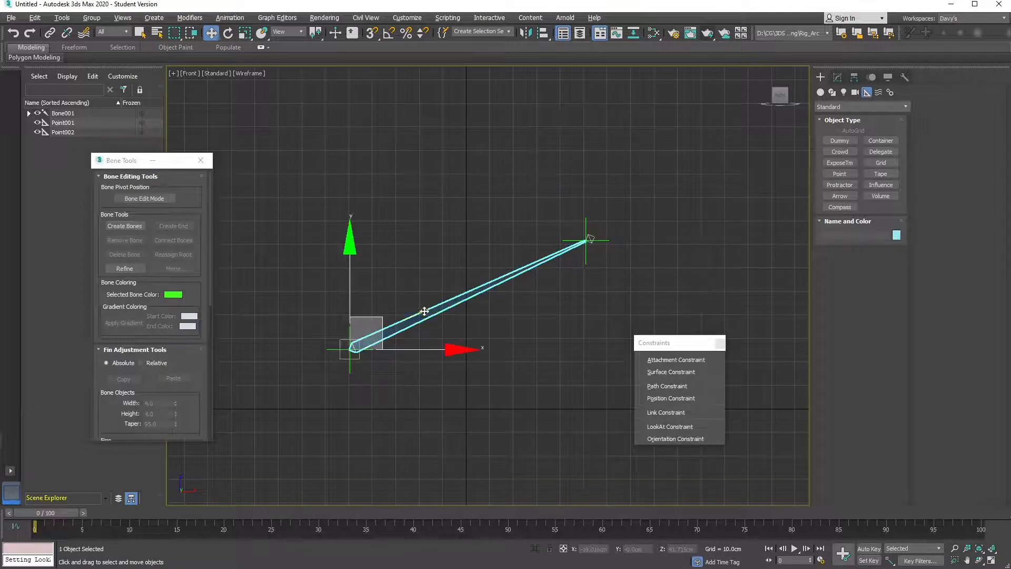
pyautogui.moveTo(669, 347); pyautogui.dragTo(497, 390)
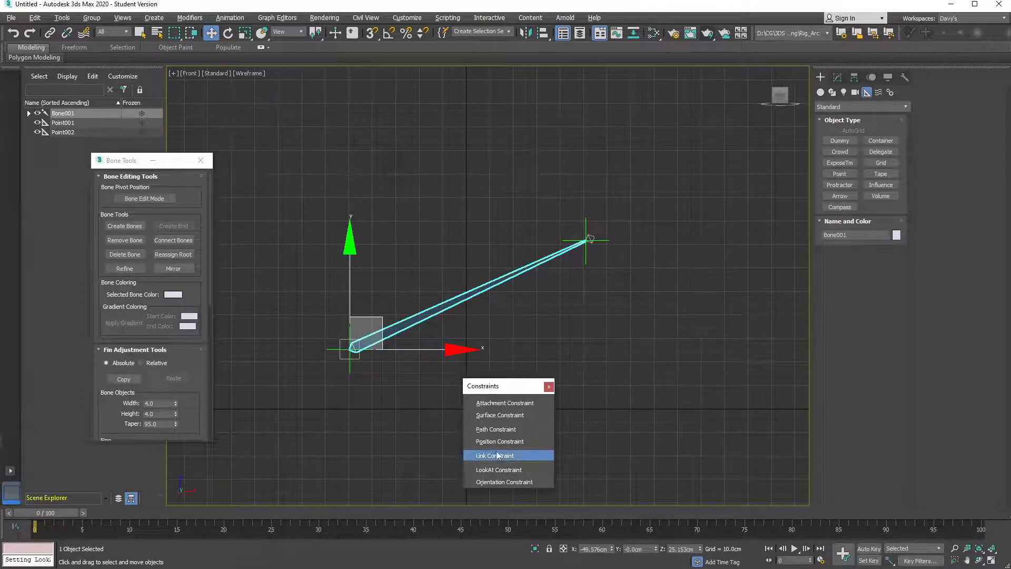
pyautogui.click(503, 441)
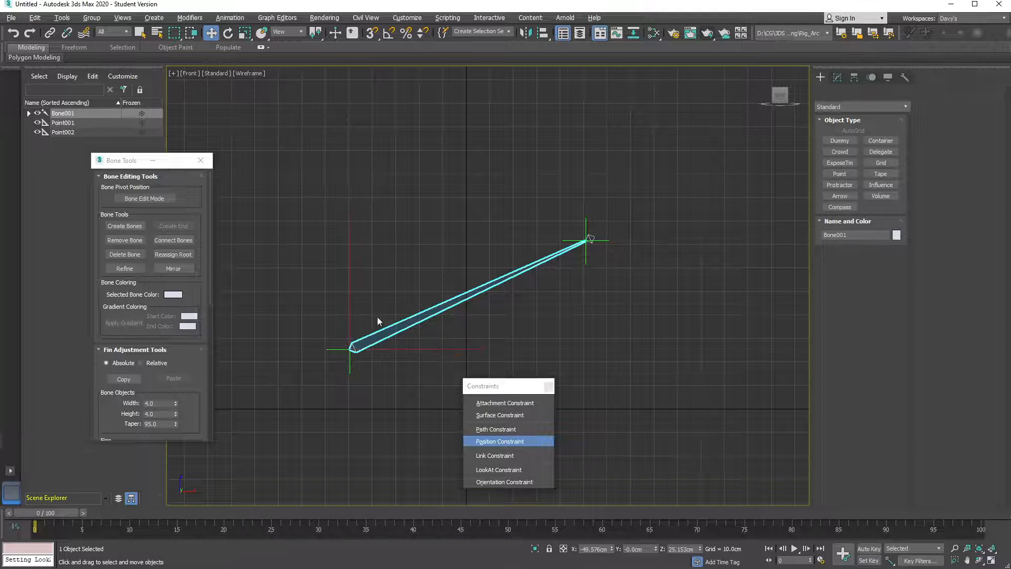
pyautogui.click(335, 349)
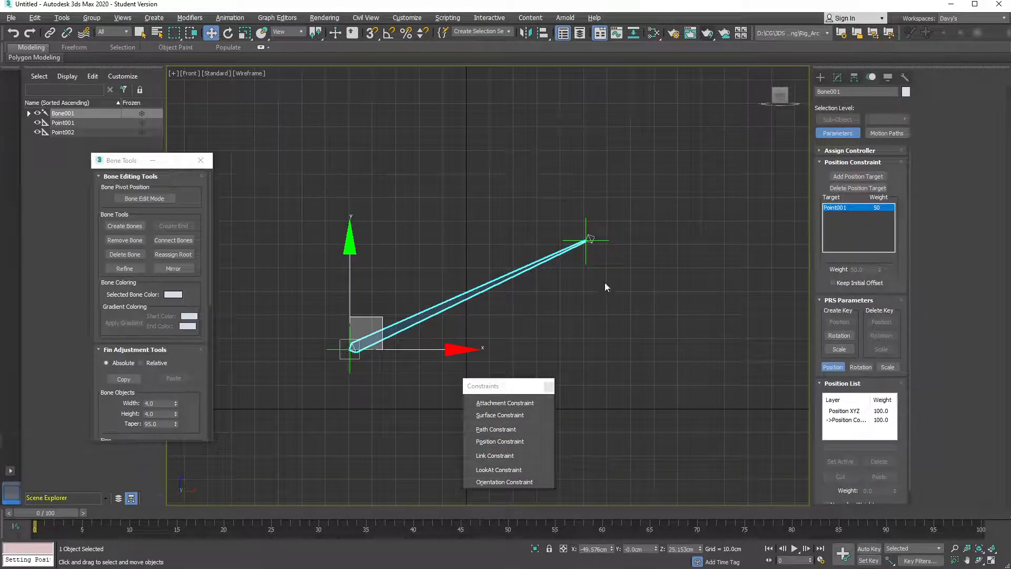
# Constrain tip bone Bone002 to Point002, then move Point002 to check it follows
pyautogui.click(590, 239)
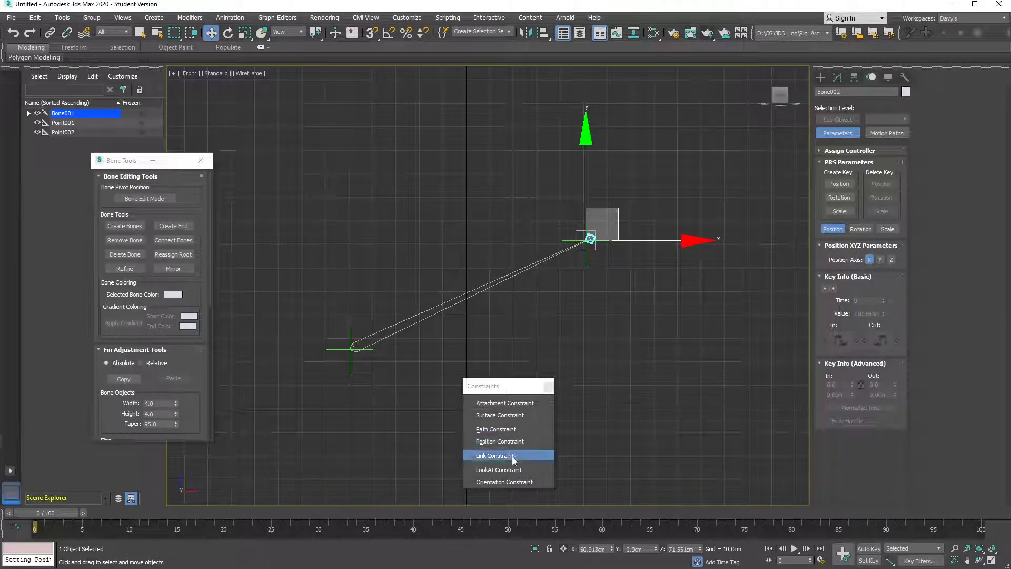
pyautogui.click(504, 443)
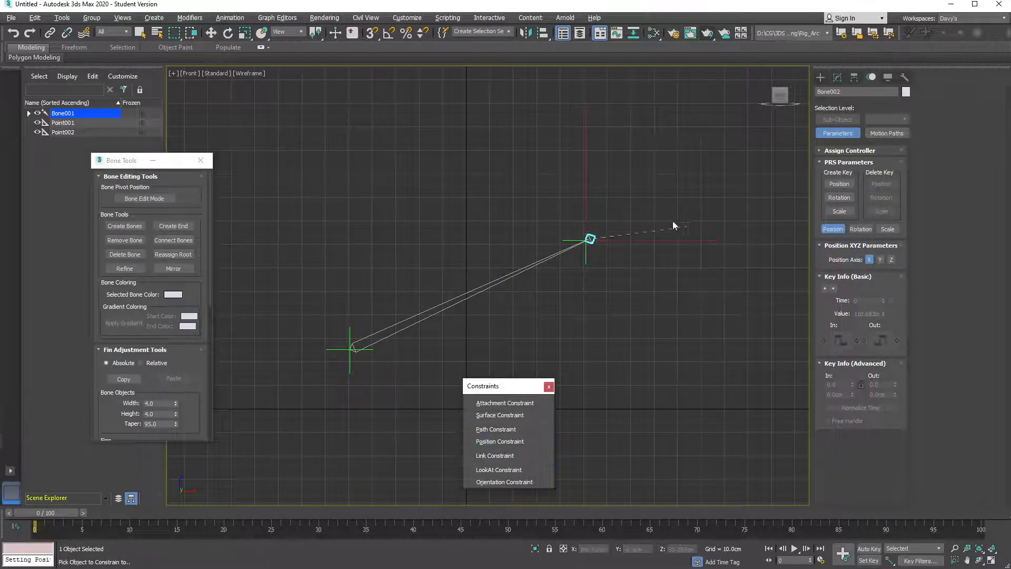
pyautogui.click(563, 241)
pyautogui.click(507, 202)
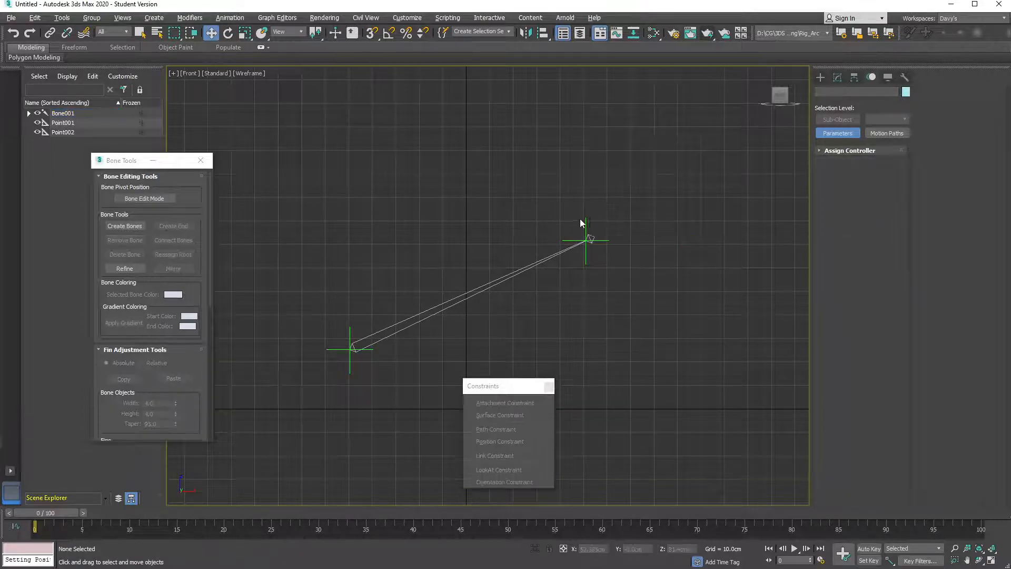
pyautogui.click(587, 239)
pyautogui.moveTo(615, 210); pyautogui.dragTo(558, 178)
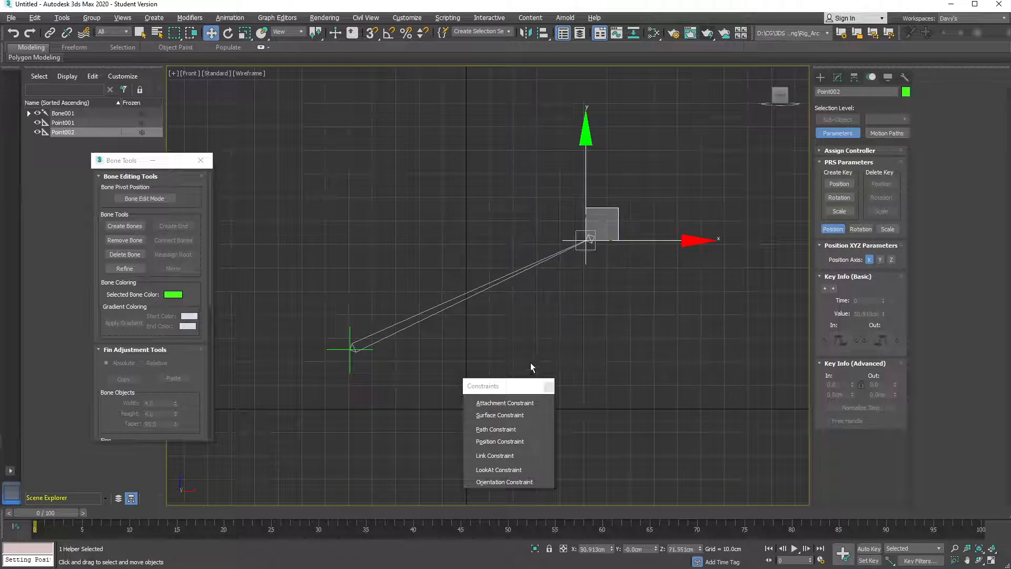
# Move Point002 to test how the bone reacts, then undo the move
pyautogui.moveTo(493, 386); pyautogui.dragTo(701, 377)
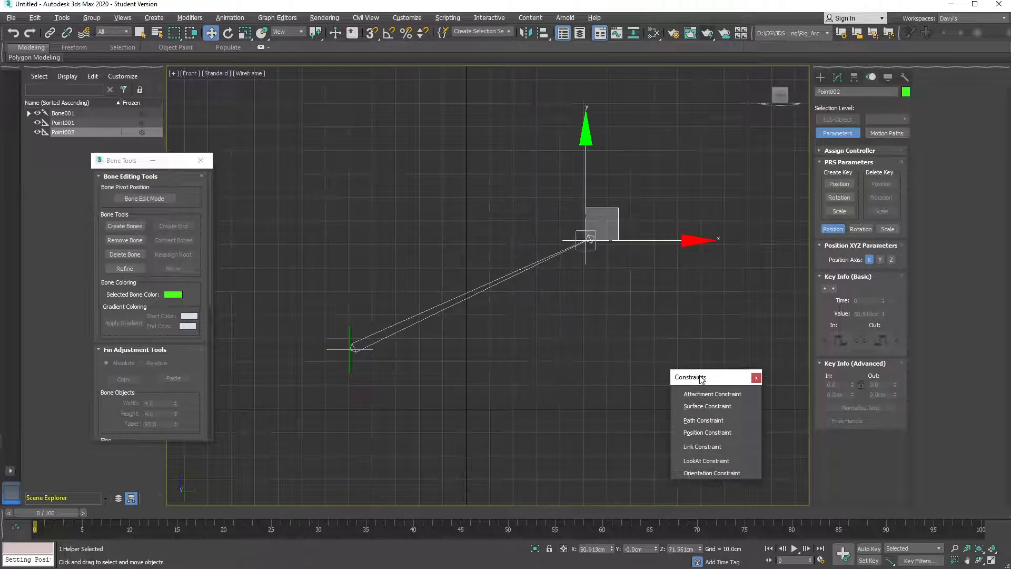
pyautogui.click(406, 317)
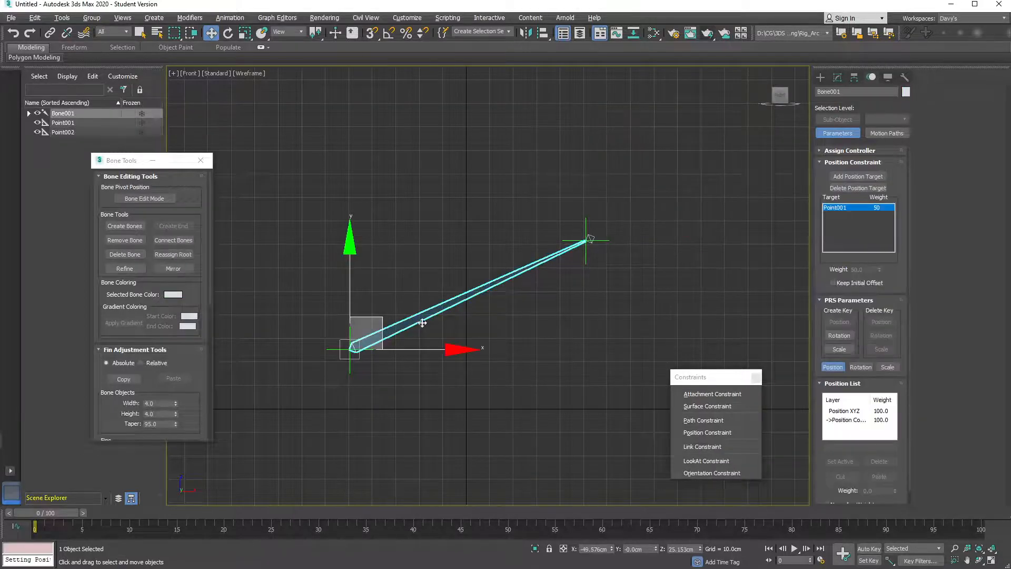
pyautogui.click(589, 238)
pyautogui.moveTo(619, 208); pyautogui.dragTo(631, 289)
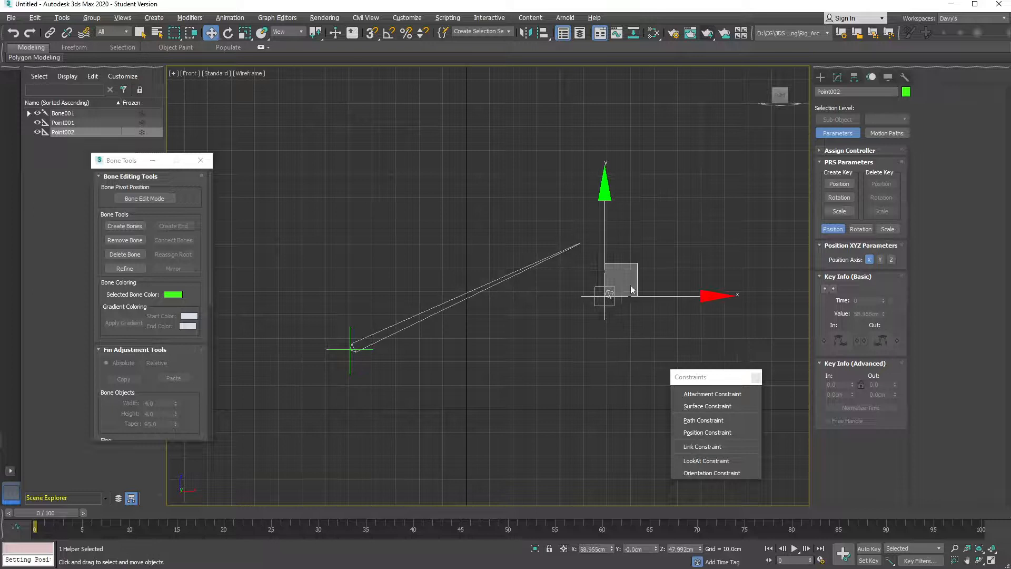
pyautogui.hotkey('ctrl', 'z')
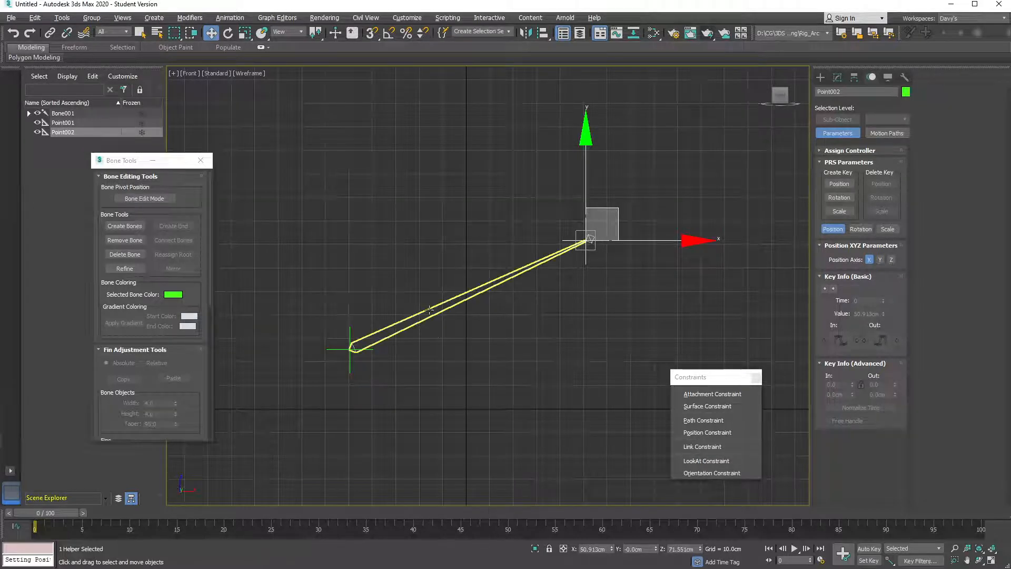
# Add a LookAt constraint to Bone001 with Point002 as the target
pyautogui.click(430, 310)
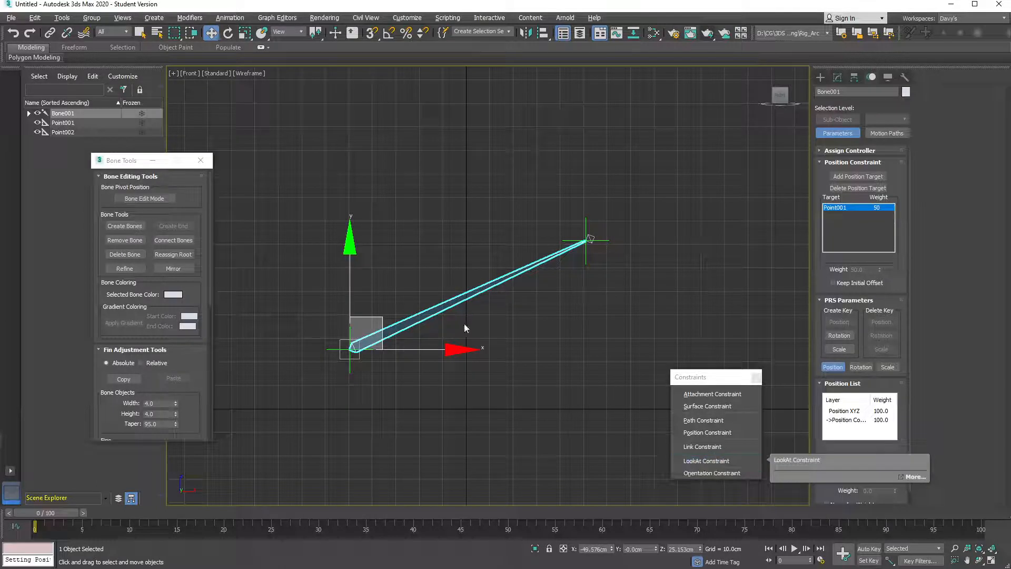
pyautogui.click(697, 460)
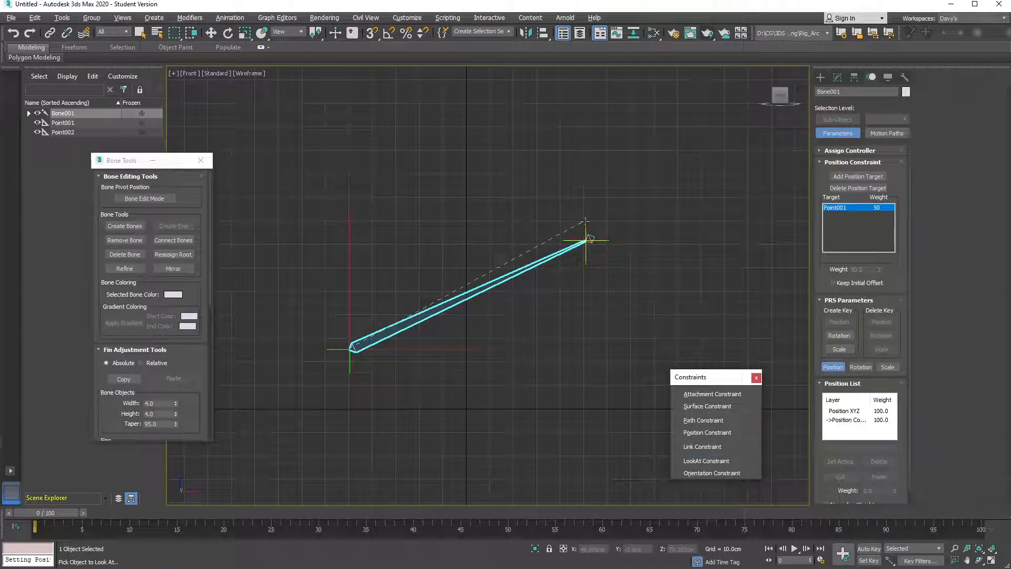
pyautogui.click(585, 221)
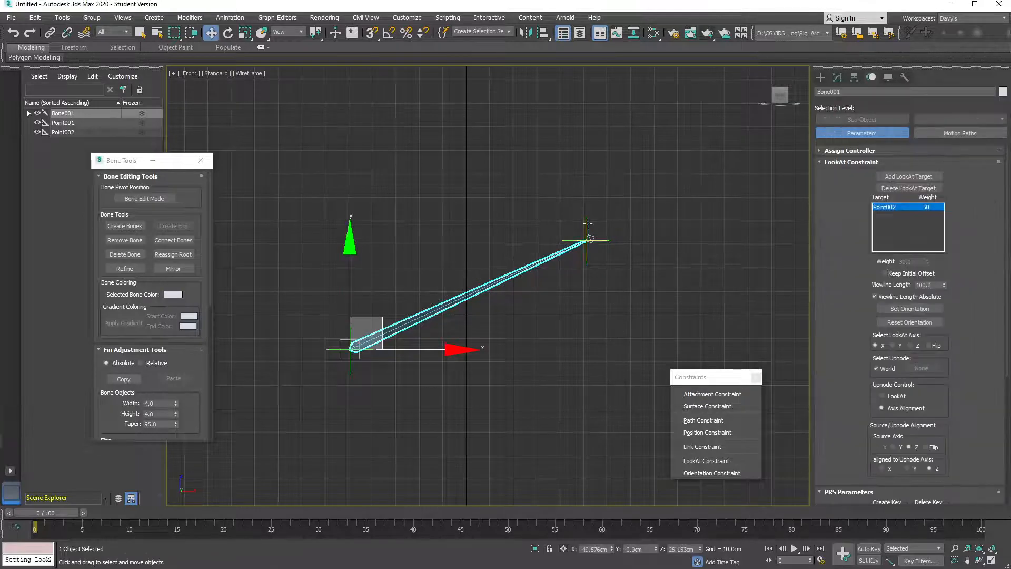
pyautogui.click(588, 223)
# Drag Point002 around to confirm Bone001 re-aims, undo the test move, and reselect Bone001
pyautogui.moveTo(608, 205)
pyautogui.mouseDown()
pyautogui.moveTo(604, 389)
pyautogui.moveTo(560, 162)
pyautogui.moveTo(402, 151)
pyautogui.moveTo(600, 226)
pyautogui.moveTo(493, 175)
pyautogui.moveTo(599, 347)
pyautogui.moveTo(625, 258)
pyautogui.moveTo(614, 200)
pyautogui.mouseUp()
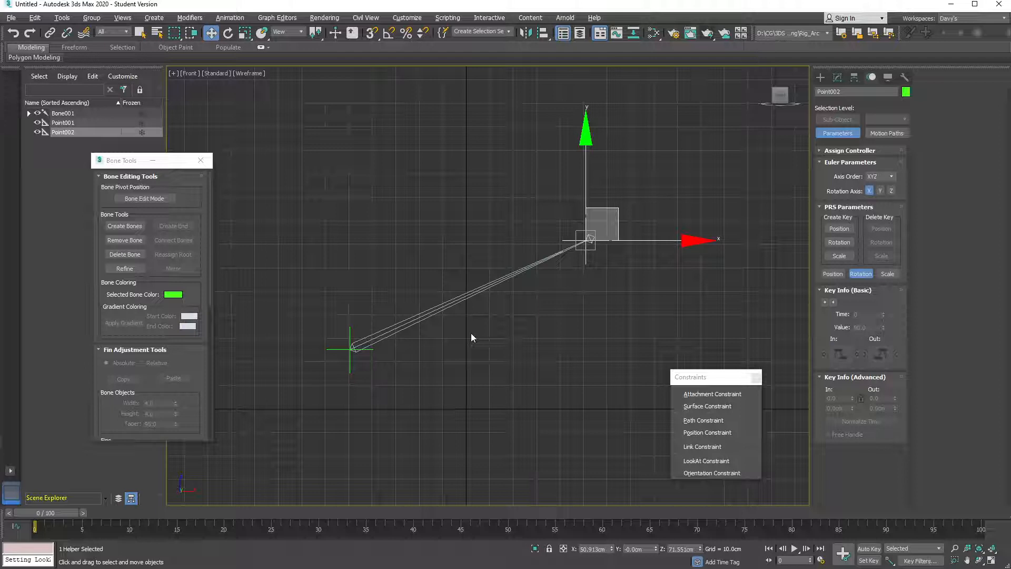
pyautogui.moveTo(622, 207); pyautogui.dragTo(552, 239)
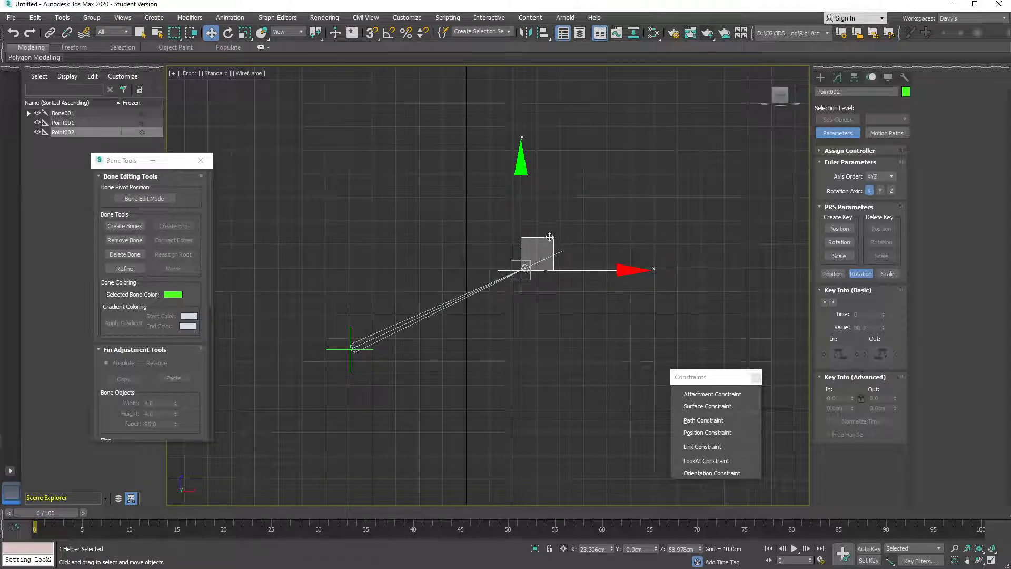
pyautogui.hotkey('ctrl', 'z')
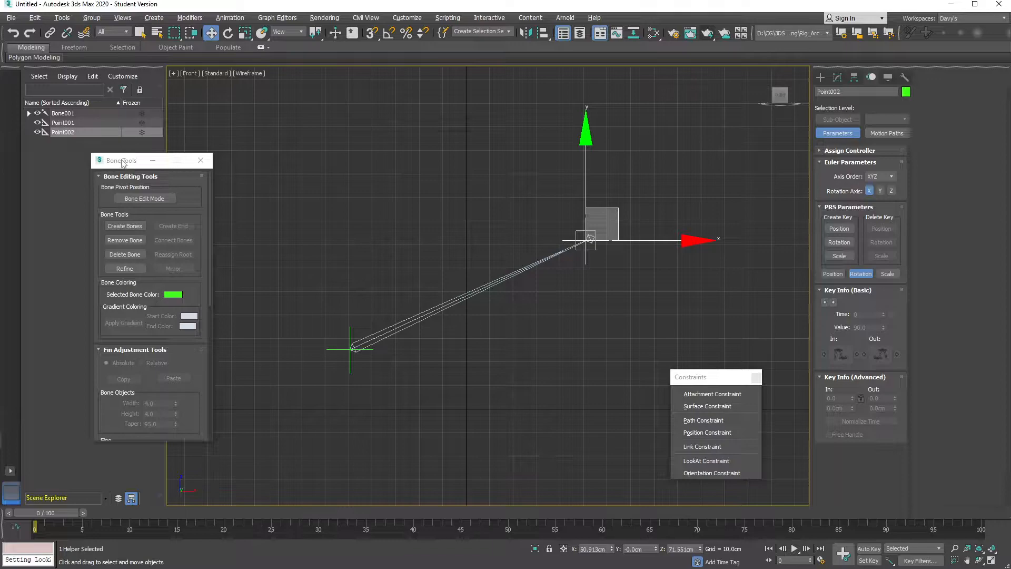
pyautogui.moveTo(125, 160); pyautogui.dragTo(202, 175)
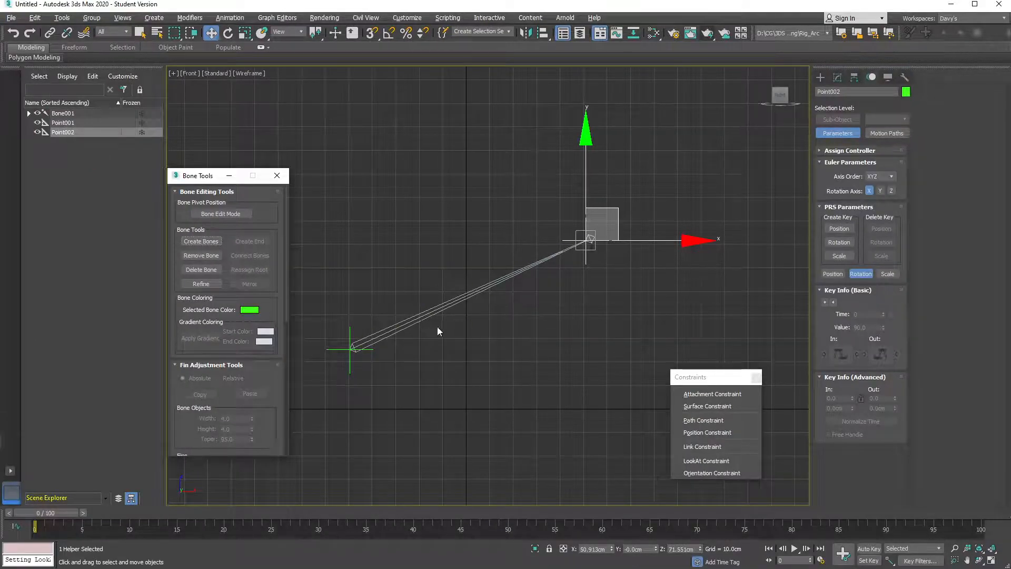
pyautogui.click(411, 320)
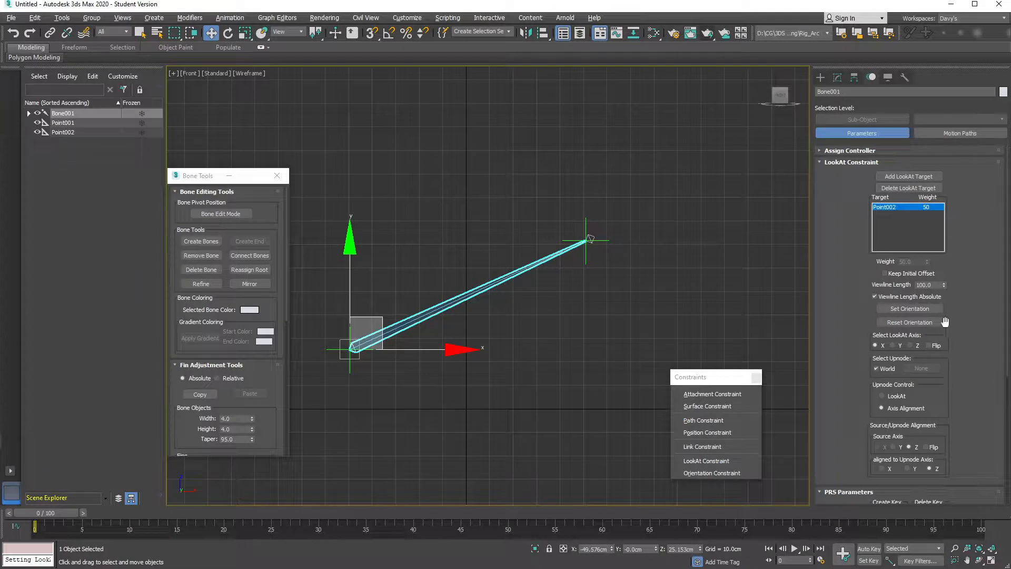
# Set Bone001's LookAt Viewline Length to 21.0 and move Point002 to test the aim
pyautogui.moveTo(943, 285); pyautogui.dragTo(936, 329)
pyautogui.click(522, 316)
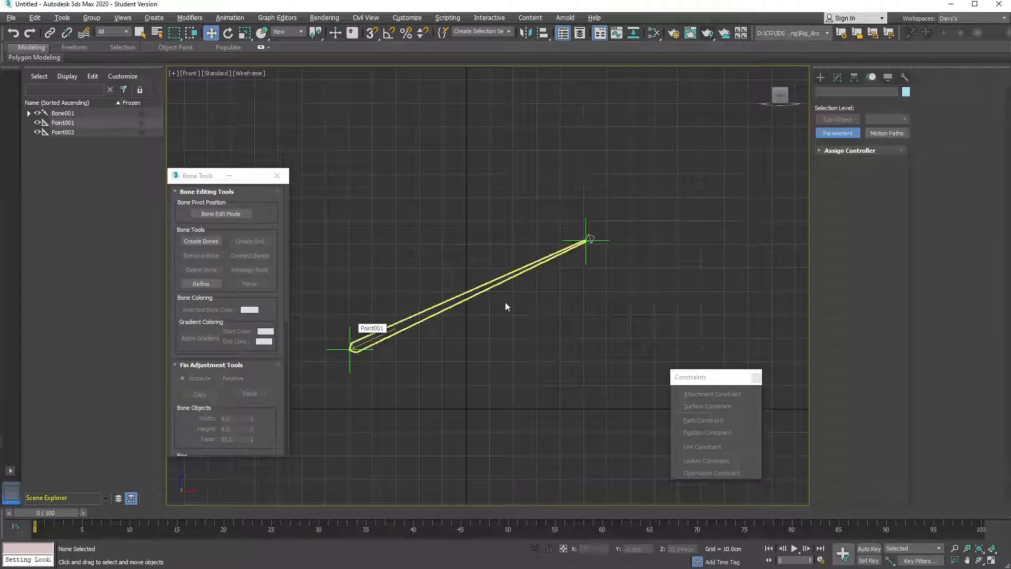
pyautogui.click(591, 235)
pyautogui.moveTo(614, 221); pyautogui.dragTo(567, 222)
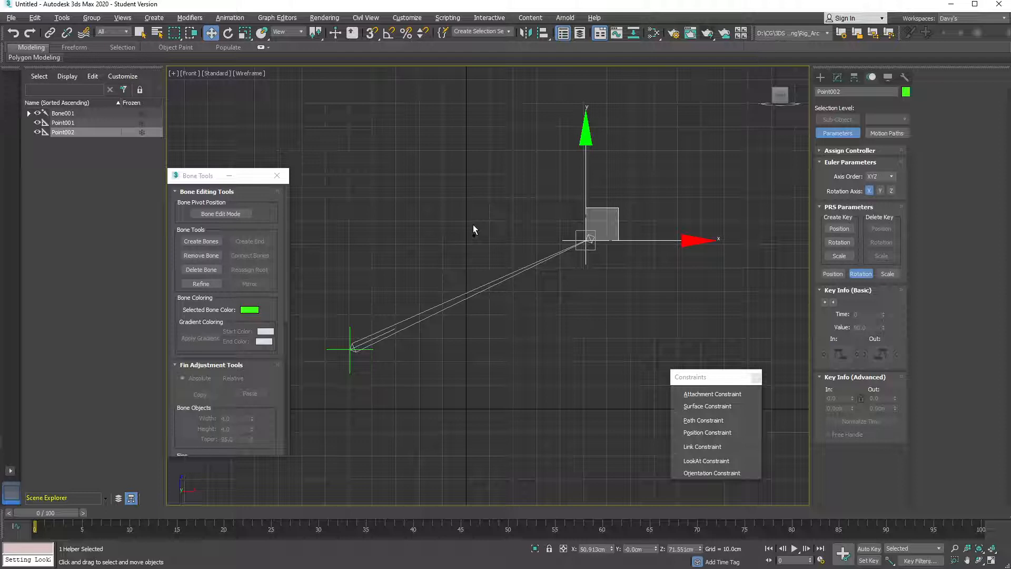
# Set Bone001's Stretch option to Squash and move Point002 to see the bone stretch
pyautogui.click(454, 301)
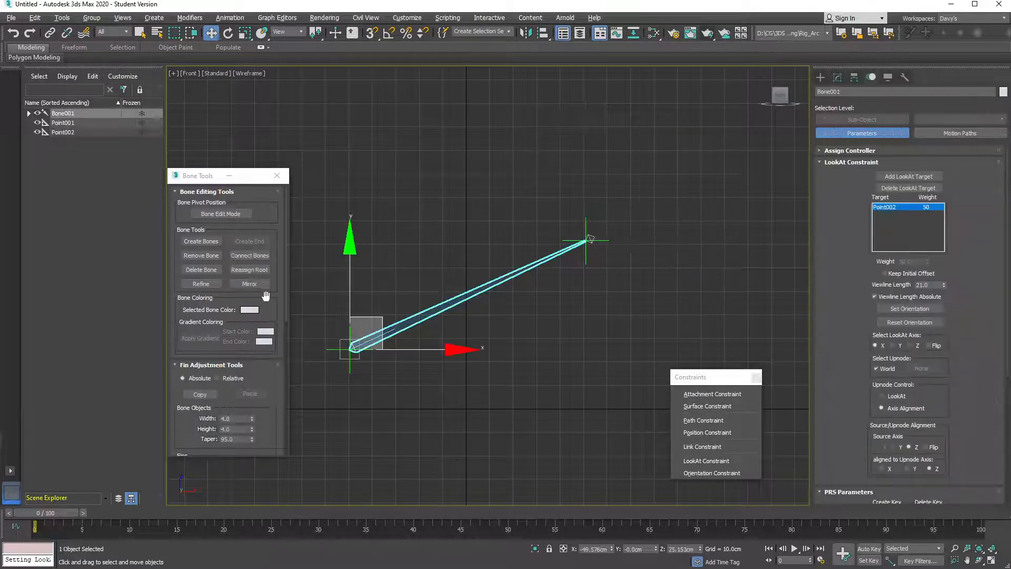
pyautogui.moveTo(277, 305); pyautogui.dragTo(280, 128)
pyautogui.moveTo(273, 341); pyautogui.dragTo(275, 201)
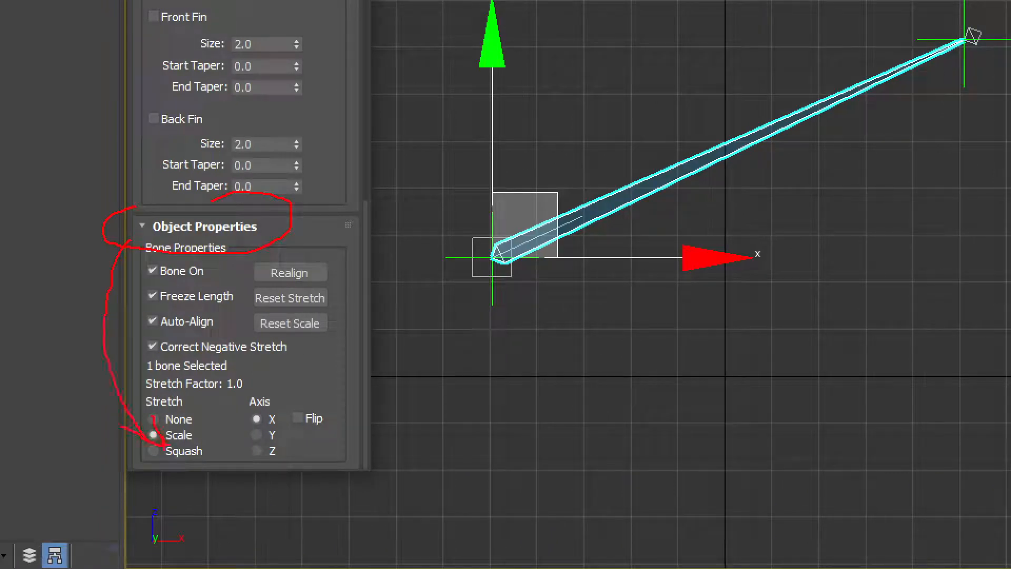
pyautogui.click(174, 452)
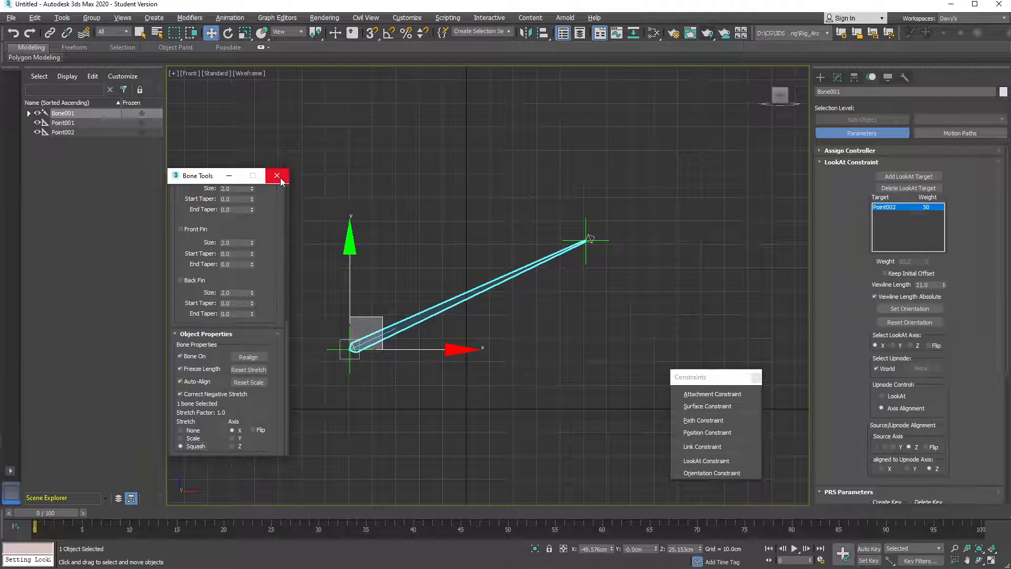
pyautogui.click(586, 240)
pyautogui.moveTo(618, 211)
pyautogui.mouseDown()
pyautogui.moveTo(425, 282)
pyautogui.moveTo(529, 251)
pyautogui.moveTo(743, 144)
pyautogui.moveTo(404, 309)
pyautogui.moveTo(675, 183)
pyautogui.moveTo(442, 274)
pyautogui.moveTo(405, 297)
pyautogui.moveTo(402, 315)
pyautogui.moveTo(608, 222)
pyautogui.moveTo(597, 228)
pyautogui.moveTo(389, 310)
pyautogui.moveTo(579, 205)
pyautogui.moveTo(484, 265)
pyautogui.moveTo(615, 205)
pyautogui.mouseUp()
# Drag Point002 back up-right so Bone001 stretches to follow, moving Bone Tools aside
pyautogui.moveTo(476, 269); pyautogui.dragTo(498, 265, button='middle')
pyautogui.moveTo(198, 181); pyautogui.dragTo(124, 184)
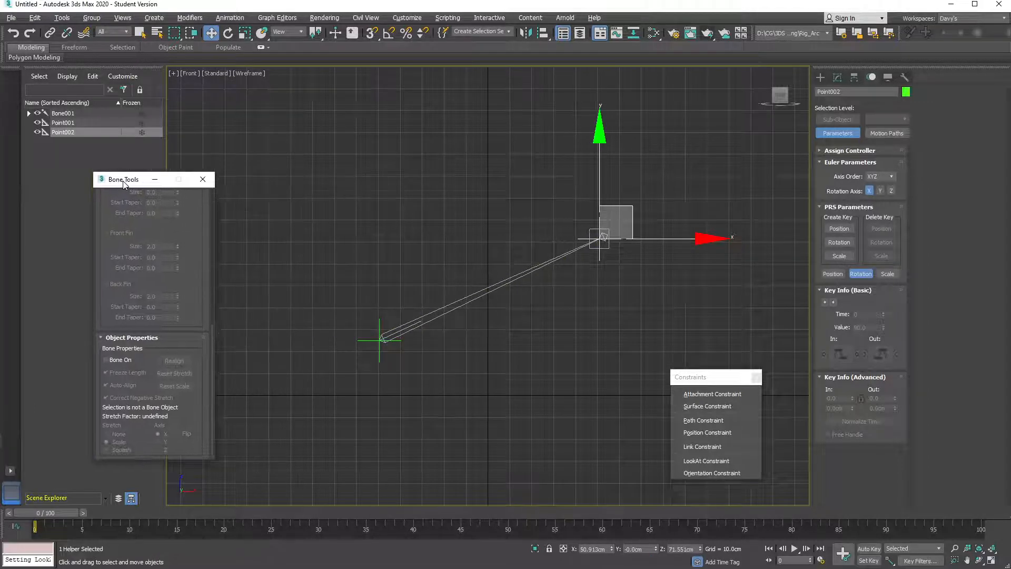
pyautogui.scroll(1, 506, 276)
pyautogui.moveTo(499, 274); pyautogui.dragTo(470, 271, button='middle')
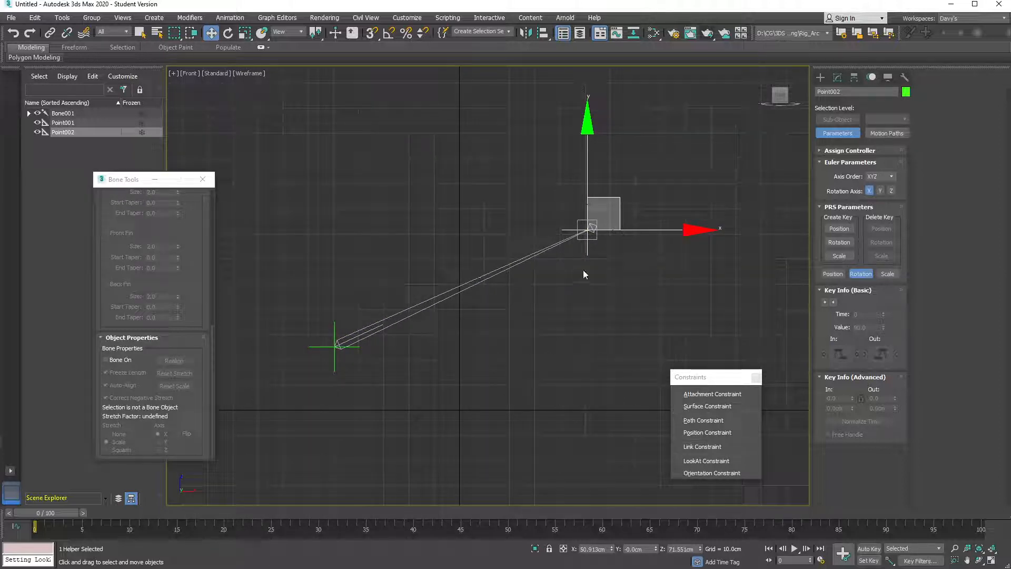
pyautogui.scroll(-1, 511, 272)
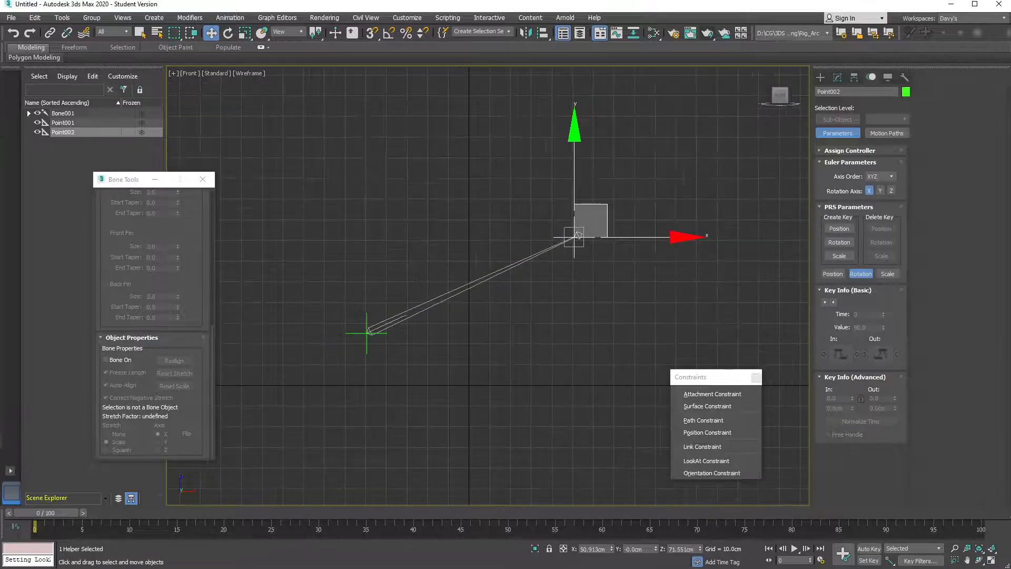